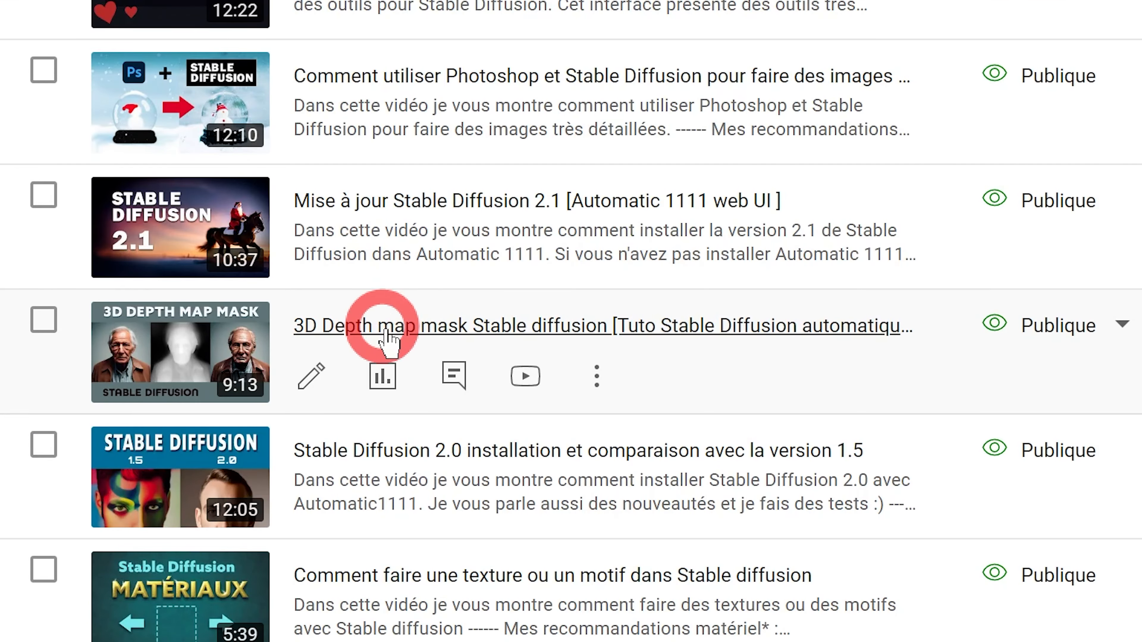
{"action": "scroll", "coordinate": [382, 315], "scroll_direction": "up", "scroll_amount": 3}
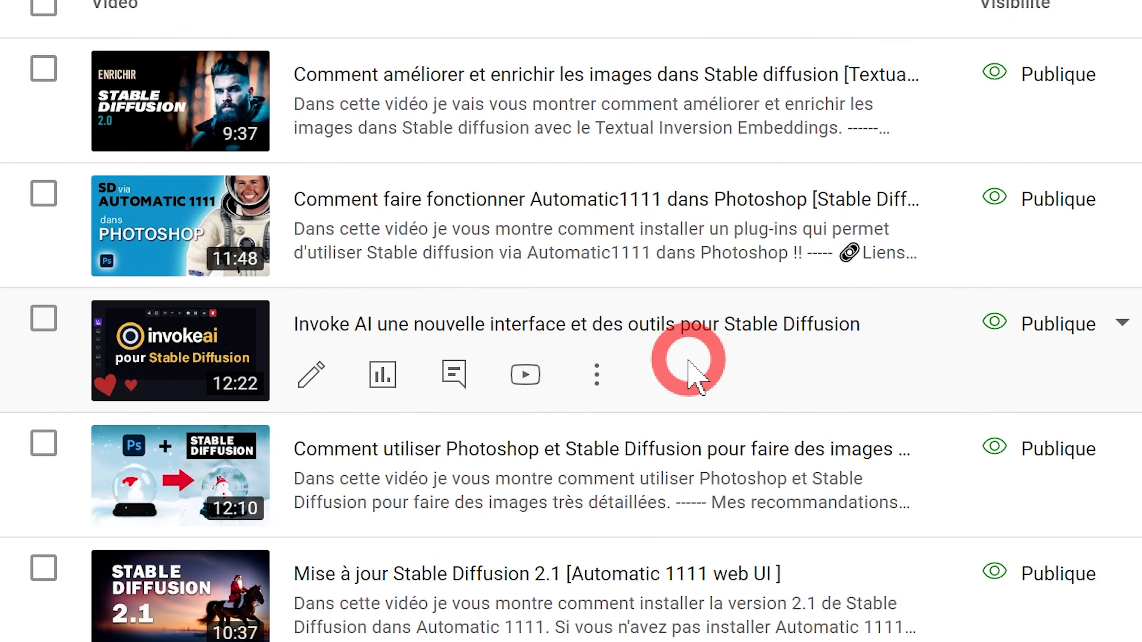
{"action": "scroll", "coordinate": [689, 361], "scroll_direction": "down", "scroll_amount": 15}
{"action": "scroll", "coordinate": [701, 365], "scroll_direction": "up", "scroll_amount": 4}
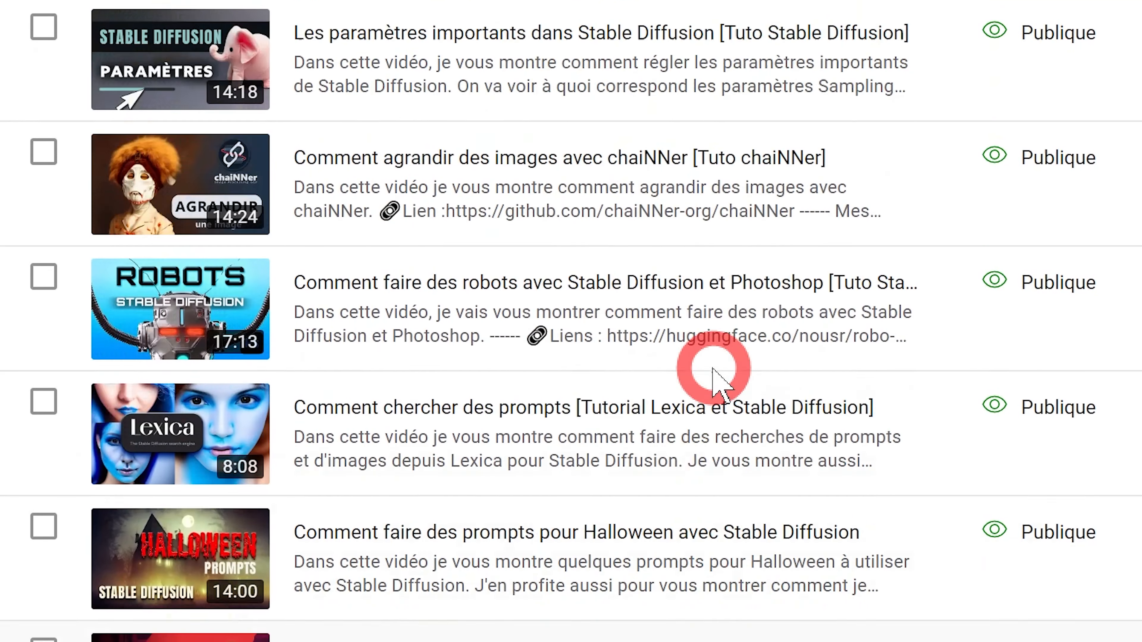
{"action": "scroll", "coordinate": [715, 378], "scroll_direction": "up", "scroll_amount": 10}
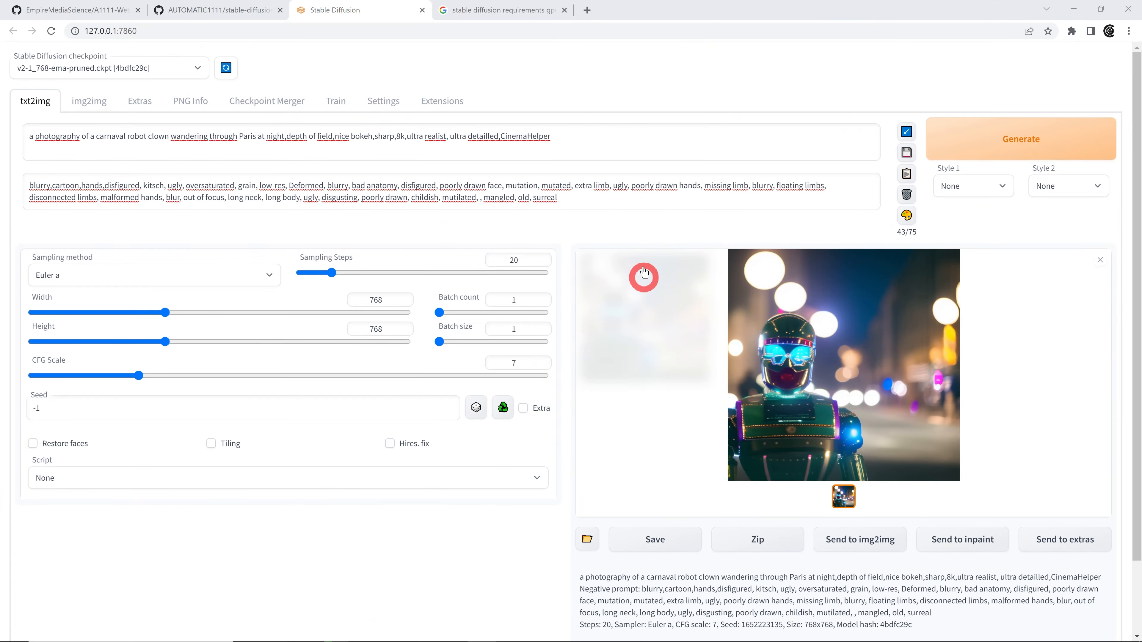
Step: Review the Google results on Stable Diffusion's GPU and RAM requirements
{"action": "left_click", "coordinate": [485, 15]}
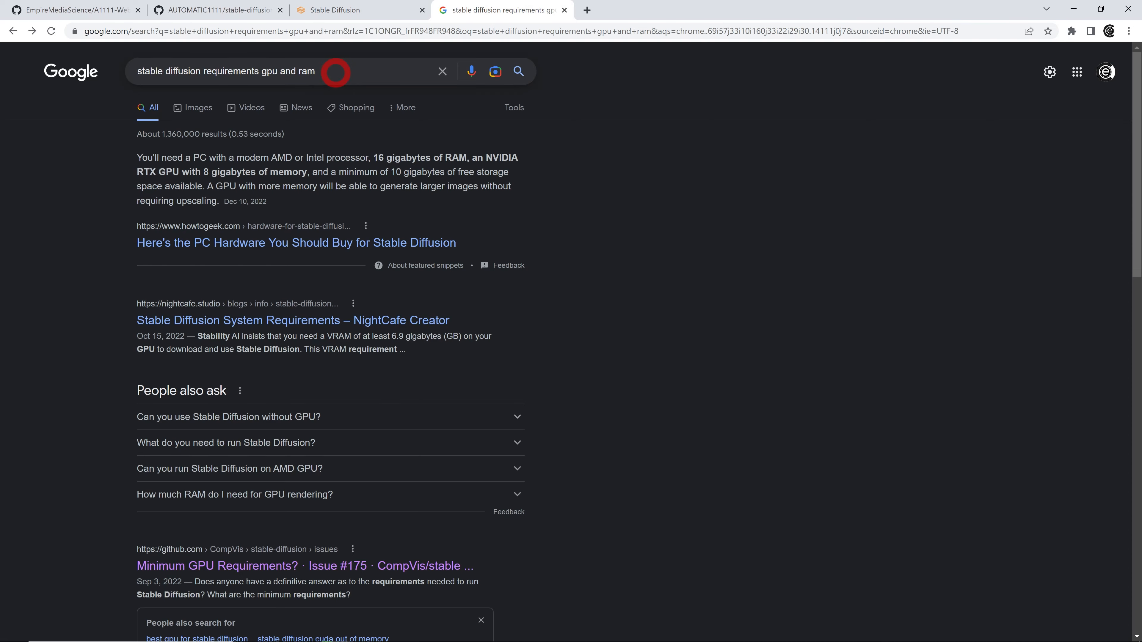
{"action": "left_click_drag", "start_coordinate": [335, 73], "coordinate": [124, 64]}
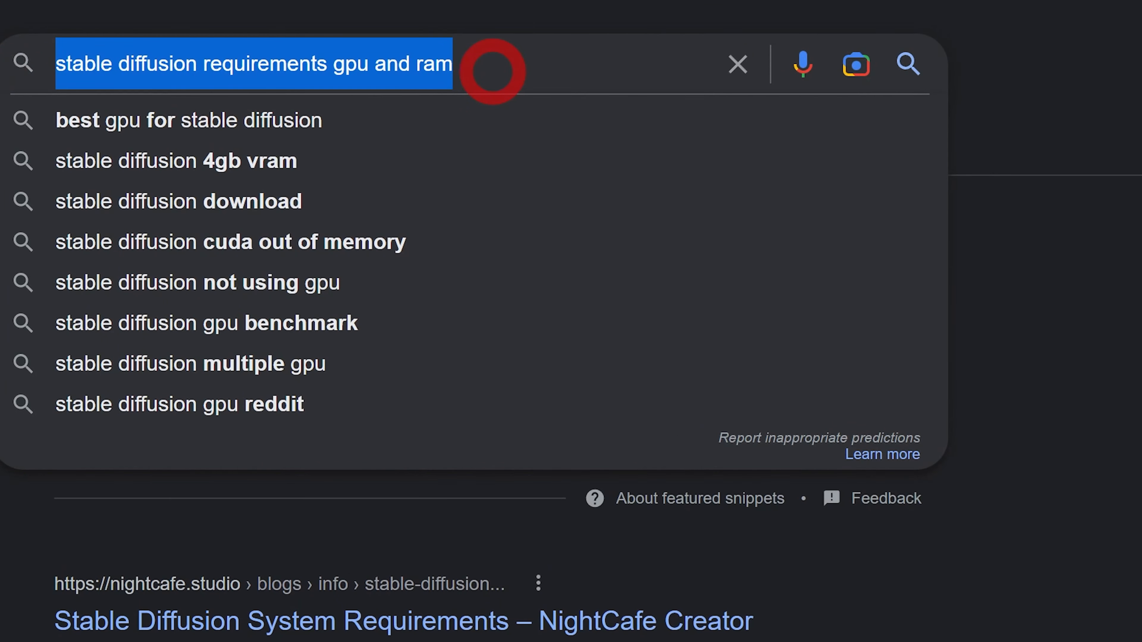
{"action": "left_click_drag", "start_coordinate": [493, 72], "coordinate": [45, 51]}
{"action": "left_click", "coordinate": [1131, 321]}
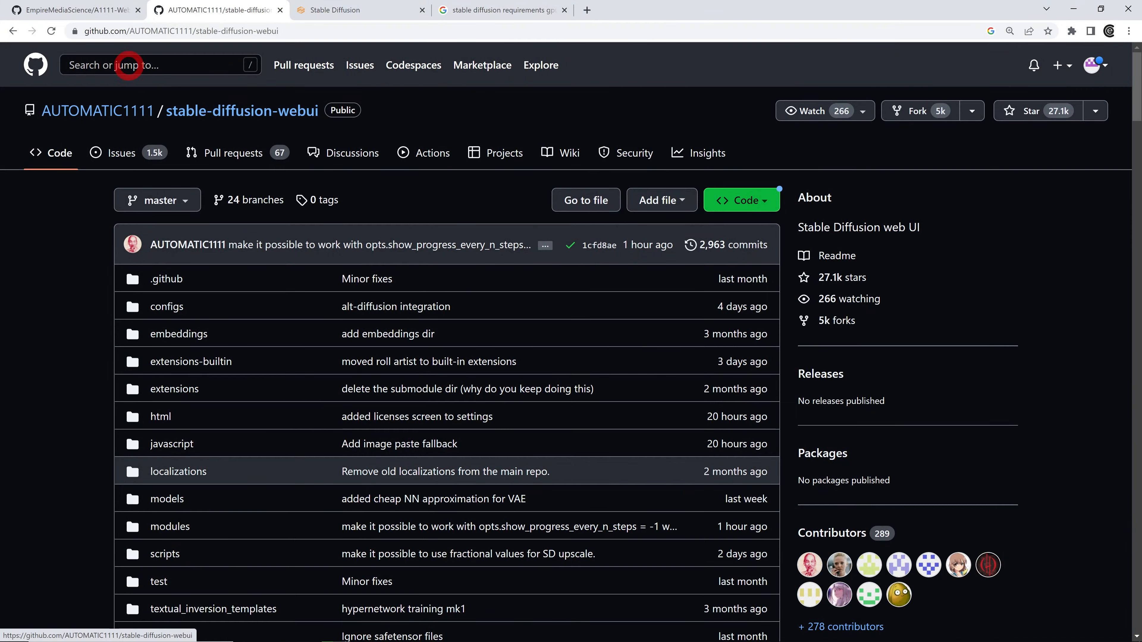
Step: Read the A1111-Web-UI-Installer README on GitHub, covering its warnings and installer instructions
{"action": "left_click", "coordinate": [87, 11]}
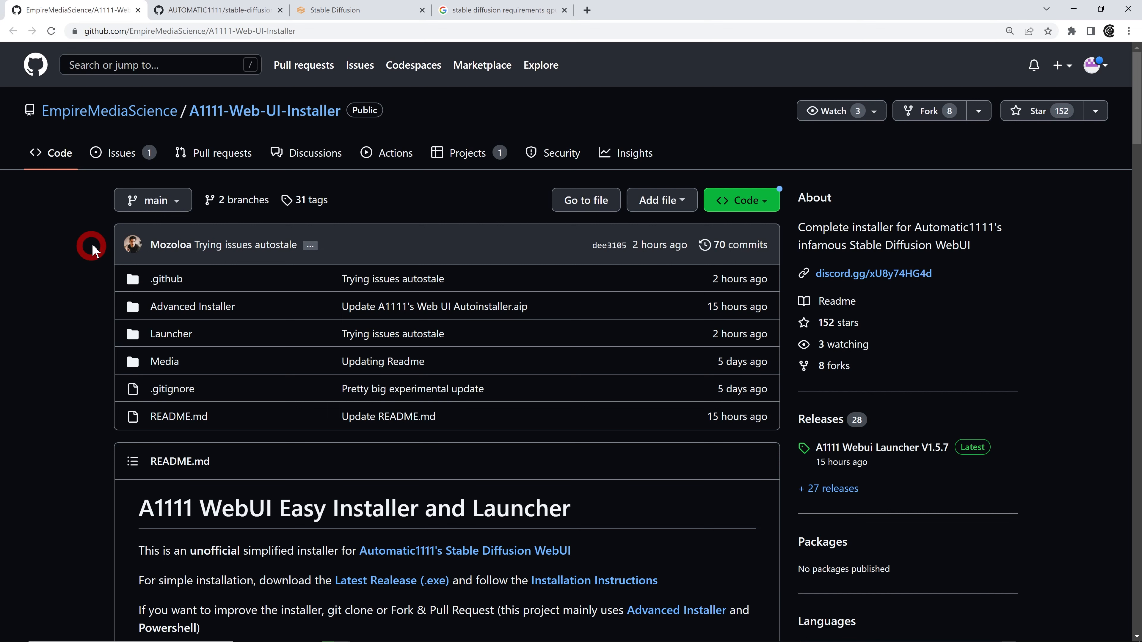
{"action": "scroll", "coordinate": [92, 243], "scroll_direction": "down", "scroll_amount": 5}
{"action": "scroll", "coordinate": [103, 246], "scroll_direction": "down", "scroll_amount": 1}
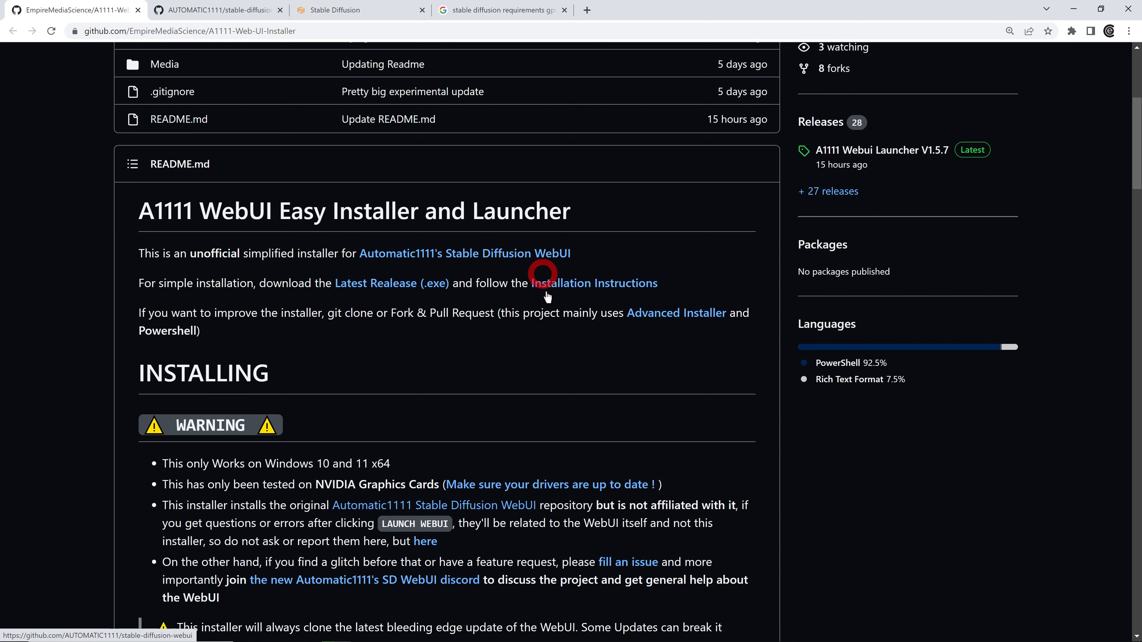
{"action": "scroll", "coordinate": [531, 302], "scroll_direction": "down", "scroll_amount": 4}
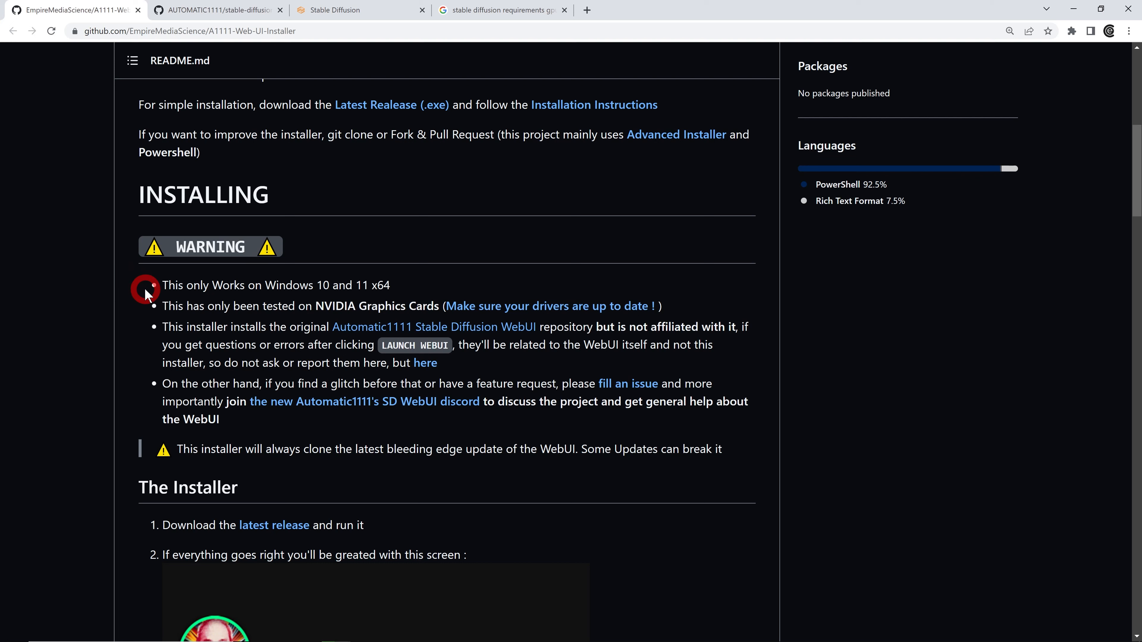
{"action": "scroll", "coordinate": [153, 270], "scroll_direction": "down", "scroll_amount": 7}
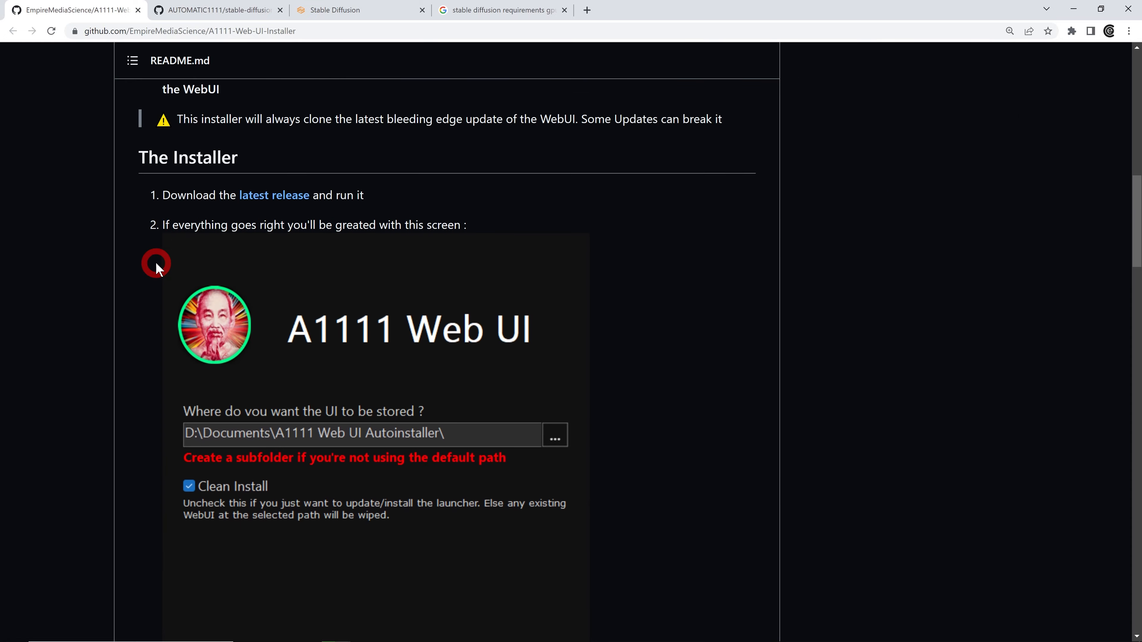
{"action": "scroll", "coordinate": [157, 257], "scroll_direction": "down", "scroll_amount": 4}
{"action": "scroll", "coordinate": [157, 254], "scroll_direction": "up", "scroll_amount": 10}
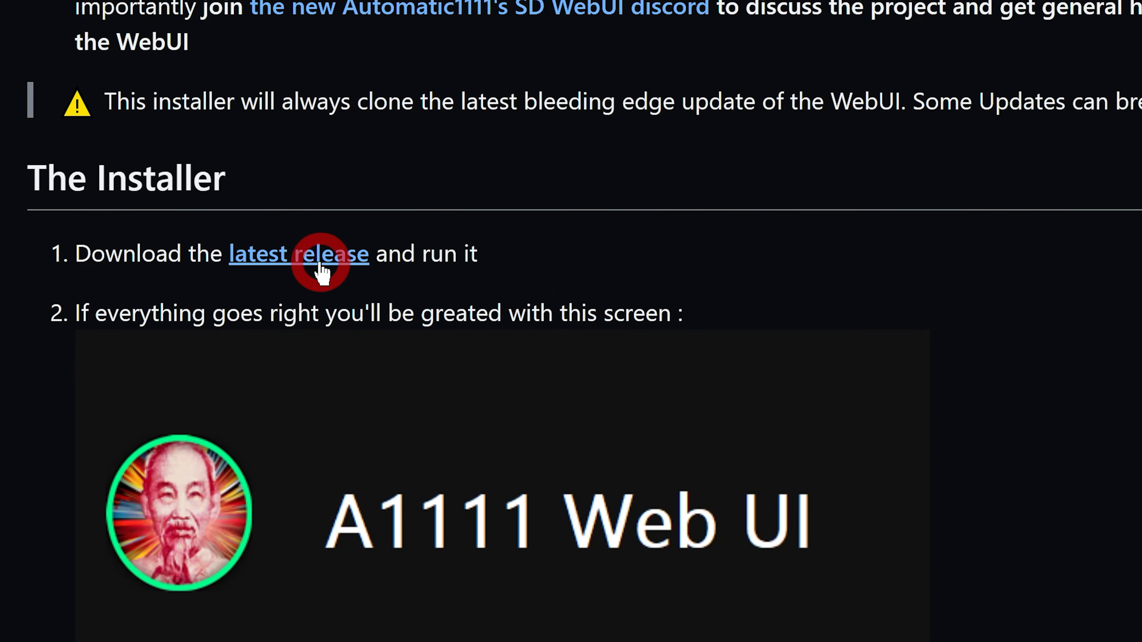
Step: Download A1111.Web.UI.Autoinstaller.v1.5.7.exe from the latest release into the Stable Diffusion WEB UI folder on drive E
{"action": "left_click", "coordinate": [321, 270]}
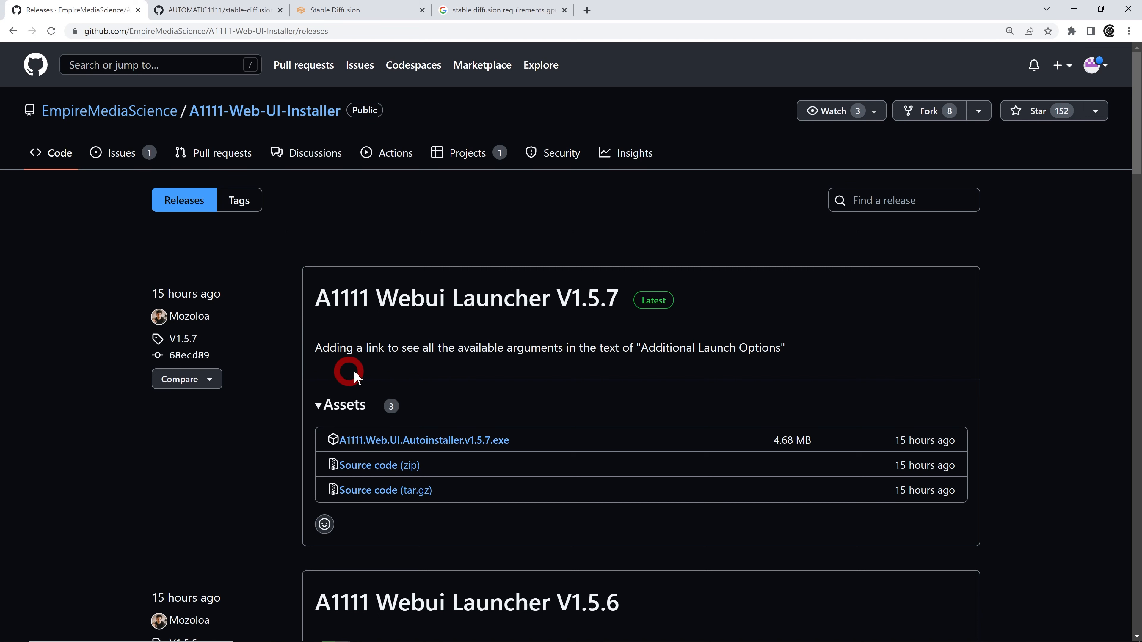
{"action": "scroll", "coordinate": [355, 377], "scroll_direction": "down", "scroll_amount": 1}
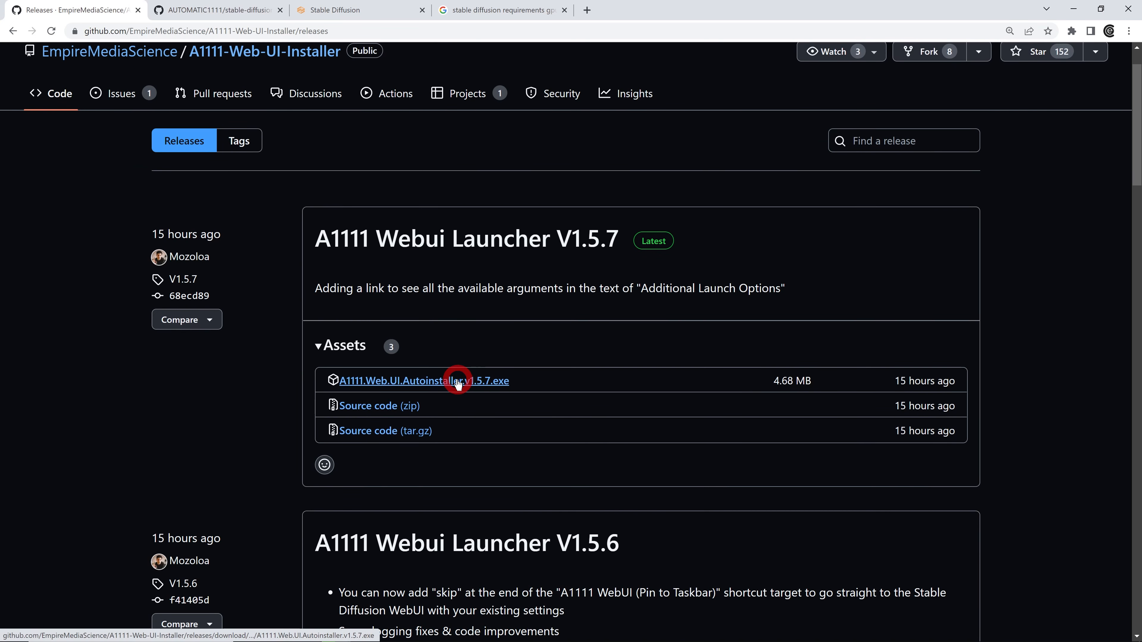
{"action": "left_click", "coordinate": [468, 380]}
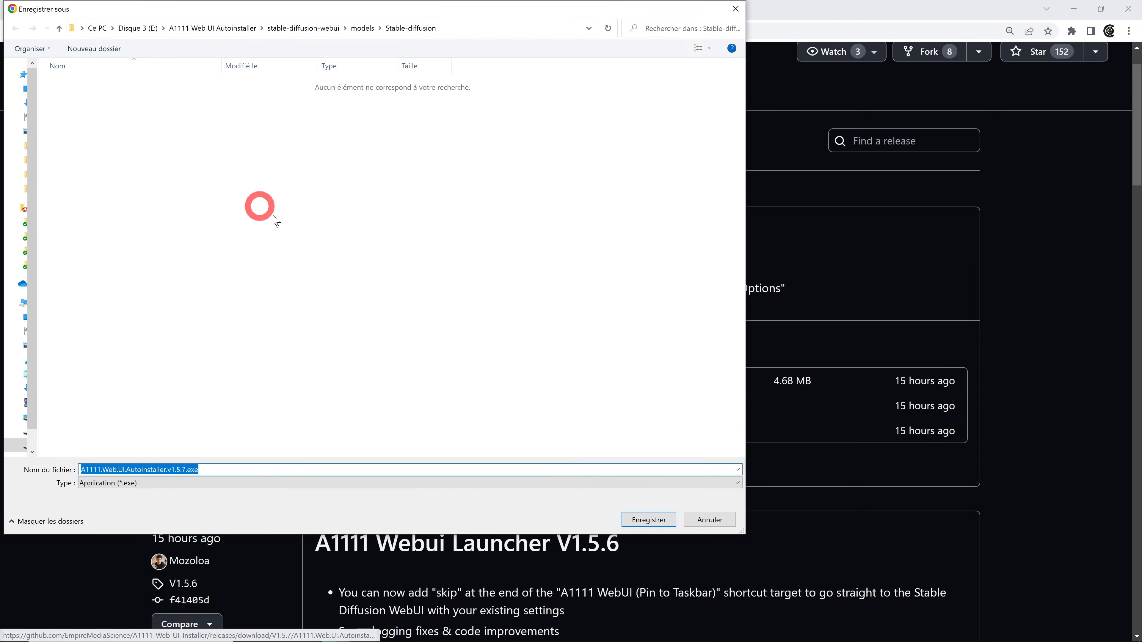
{"action": "left_click", "coordinate": [178, 28]}
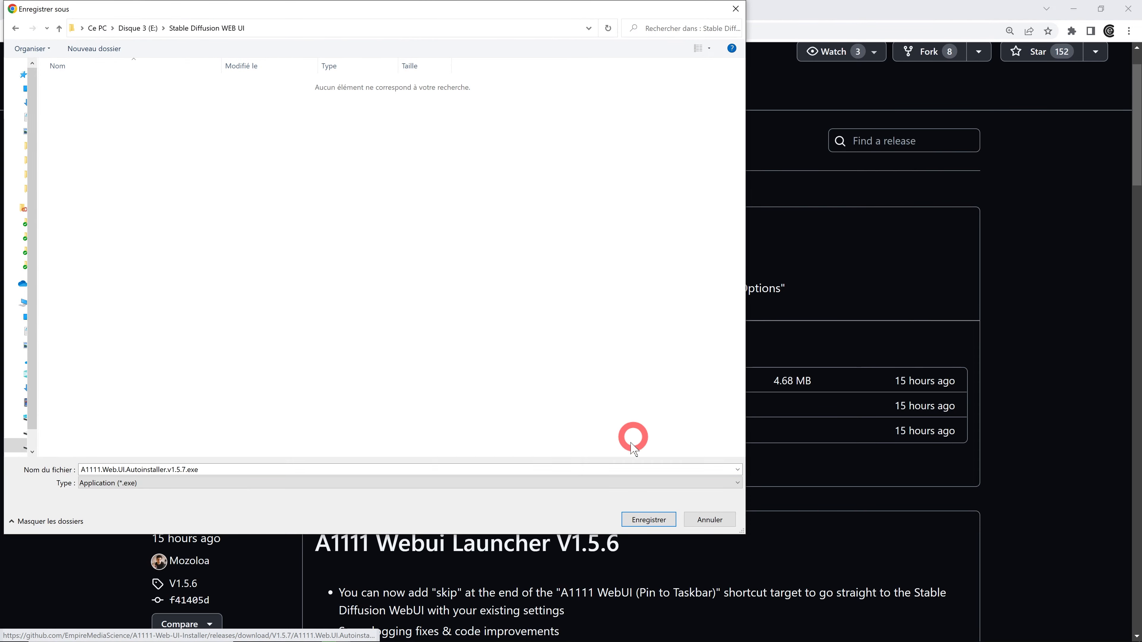
{"action": "left_click", "coordinate": [644, 520]}
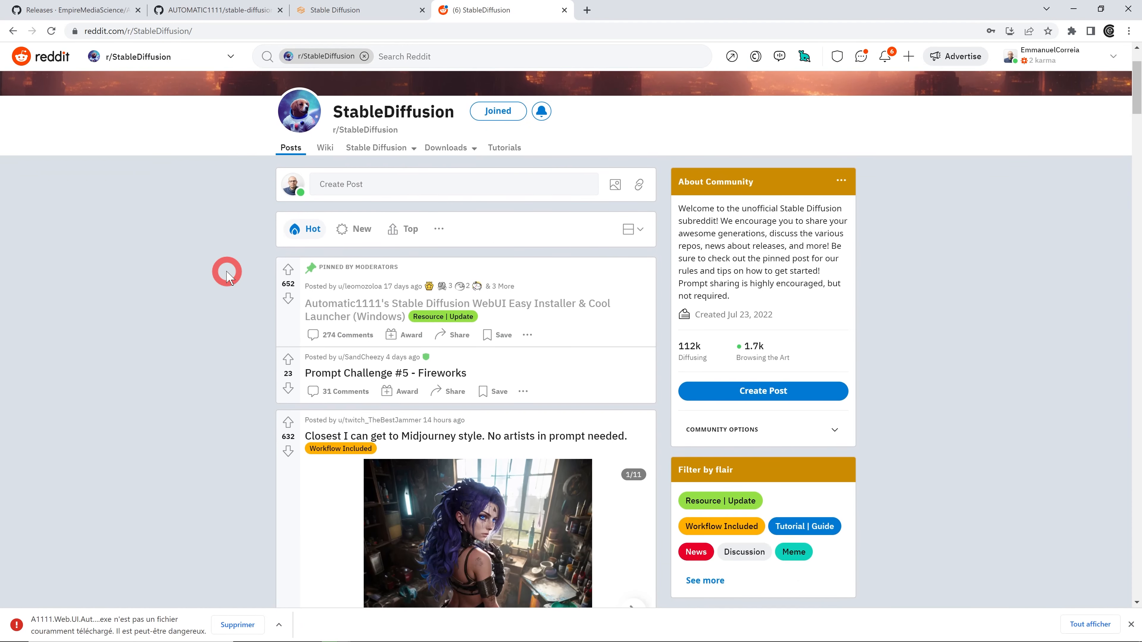
Step: Look through the pinned r/StableDiffusion post about the Automatic1111 WebUI Easy Installer, including its feature list and comments
{"action": "scroll", "coordinate": [227, 274], "scroll_direction": "down", "scroll_amount": 1}
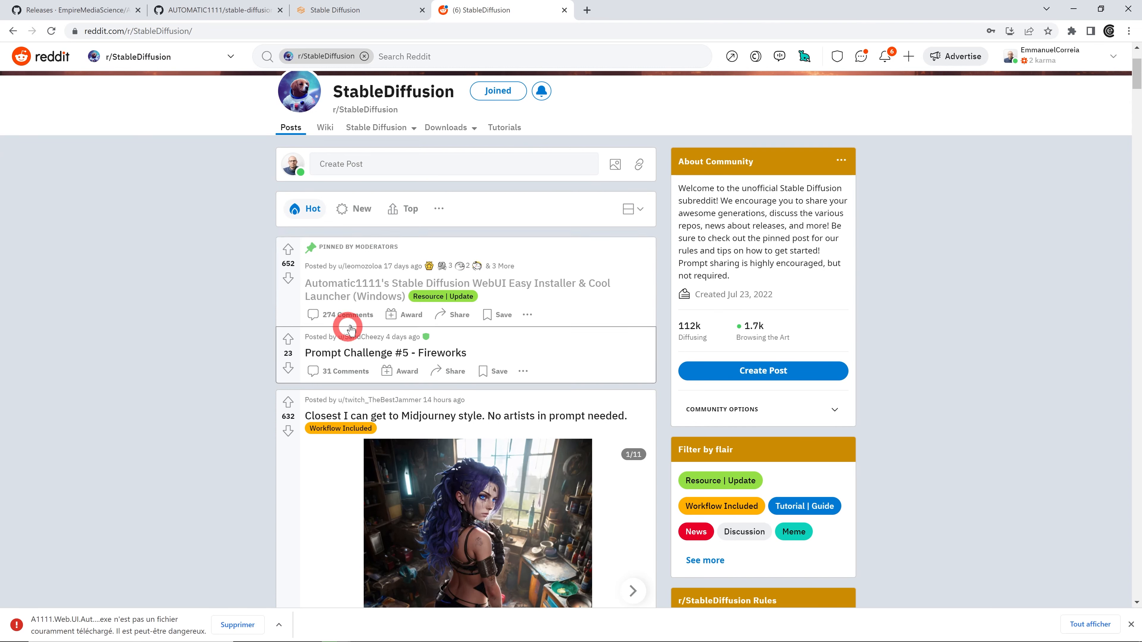
{"action": "left_click", "coordinate": [524, 286]}
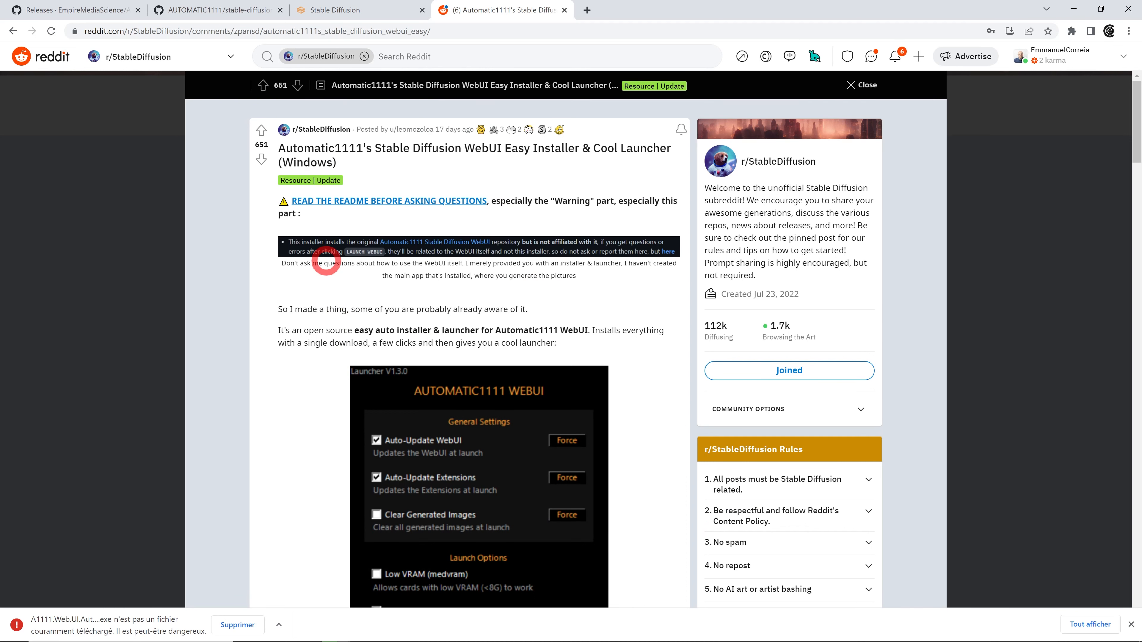
{"action": "scroll", "coordinate": [318, 268], "scroll_direction": "down", "scroll_amount": 20}
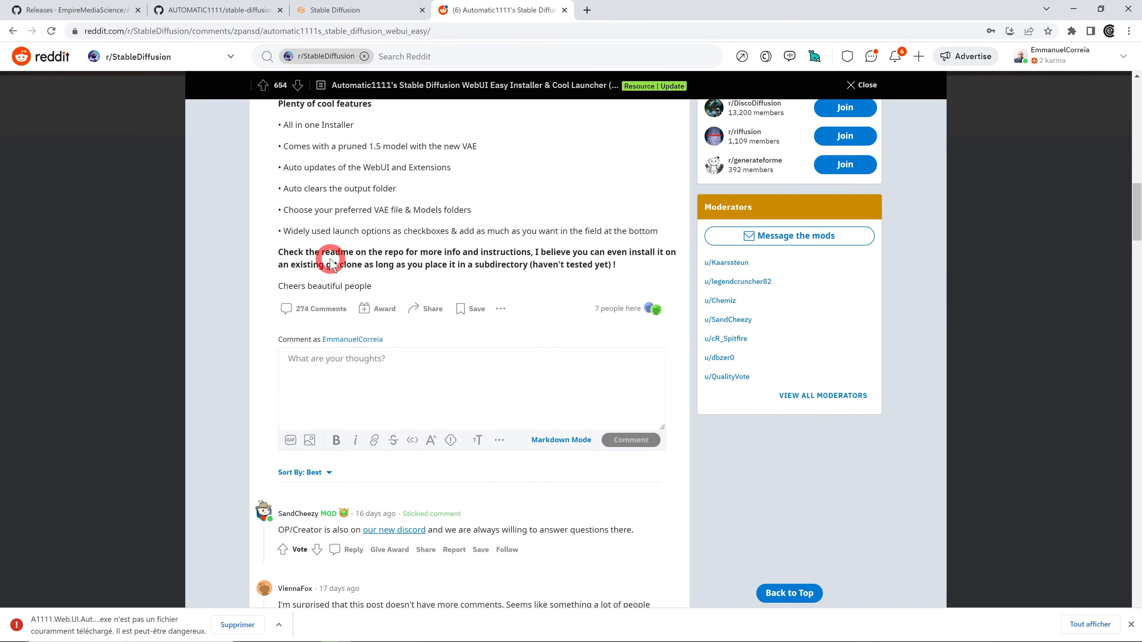
{"action": "scroll", "coordinate": [330, 259], "scroll_direction": "down", "scroll_amount": 10}
{"action": "scroll", "coordinate": [331, 255], "scroll_direction": "up", "scroll_amount": 15}
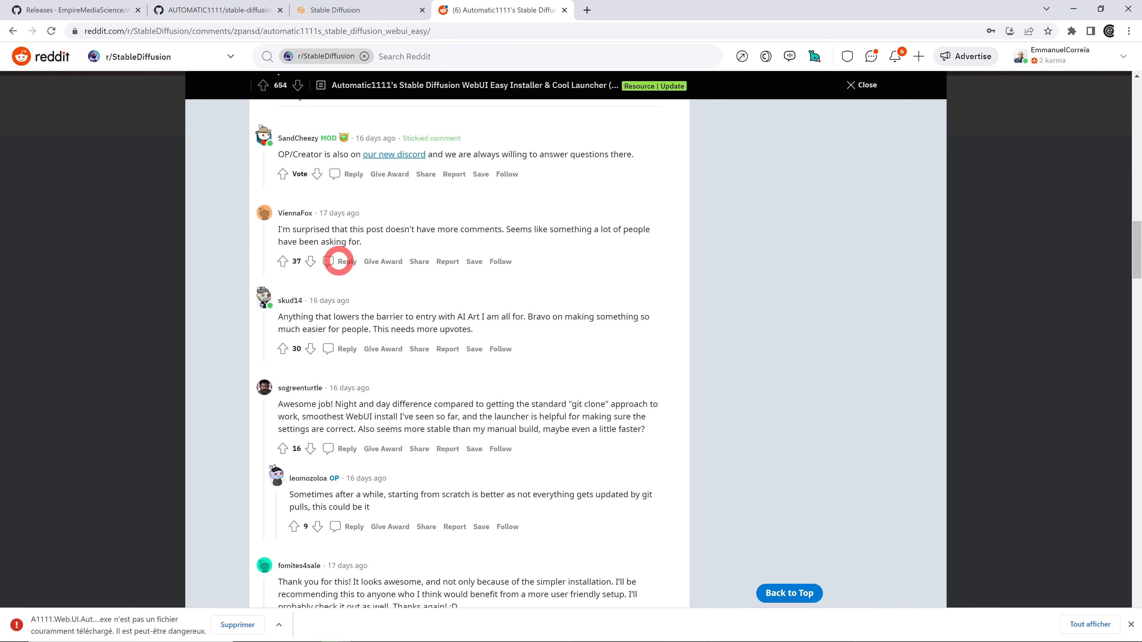
{"action": "scroll", "coordinate": [340, 265], "scroll_direction": "up", "scroll_amount": 20}
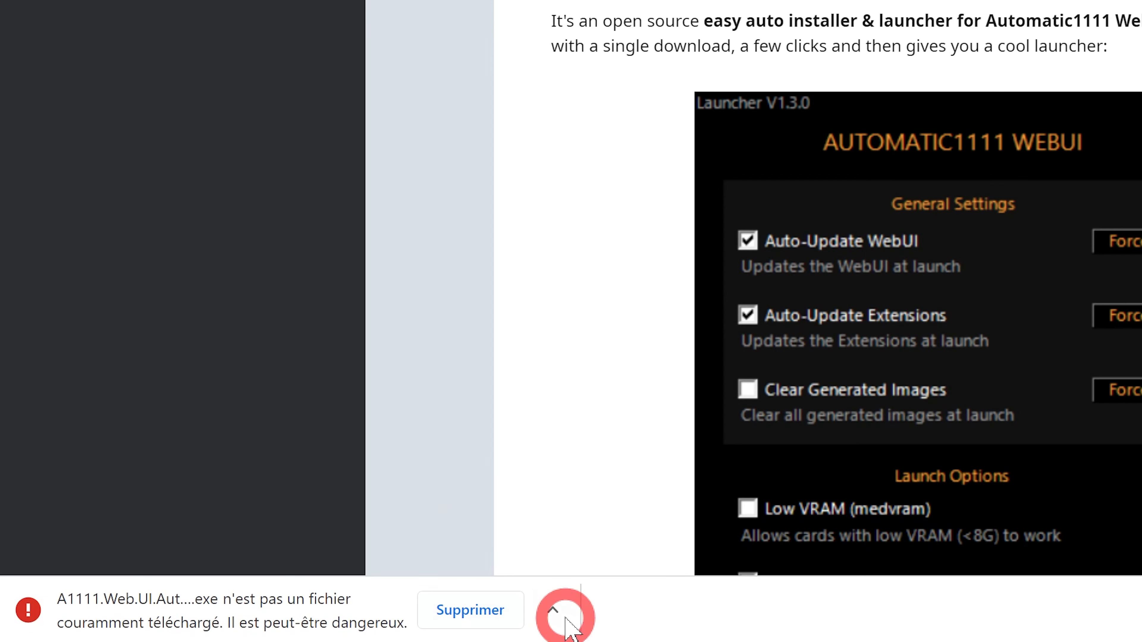
Step: Keep the flagged download and run A1111.Web.UI.Autoinstaller.v1.5.7.exe despite the SmartScreen block
{"action": "left_click", "coordinate": [279, 624]}
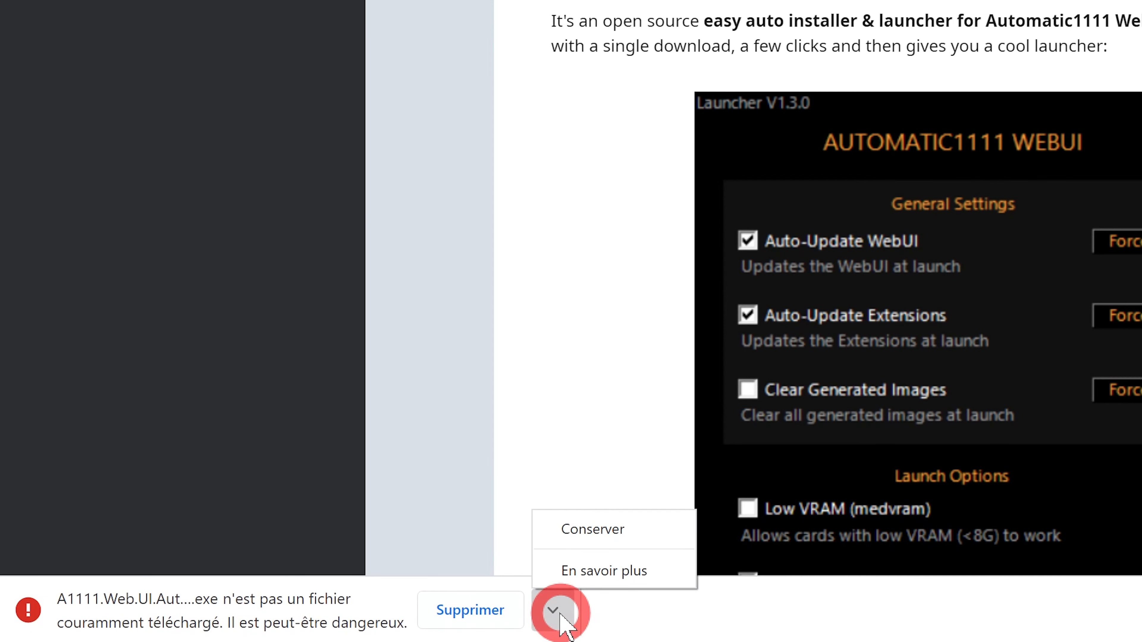
{"action": "left_click", "coordinate": [601, 531]}
{"action": "left_click", "coordinate": [247, 150]}
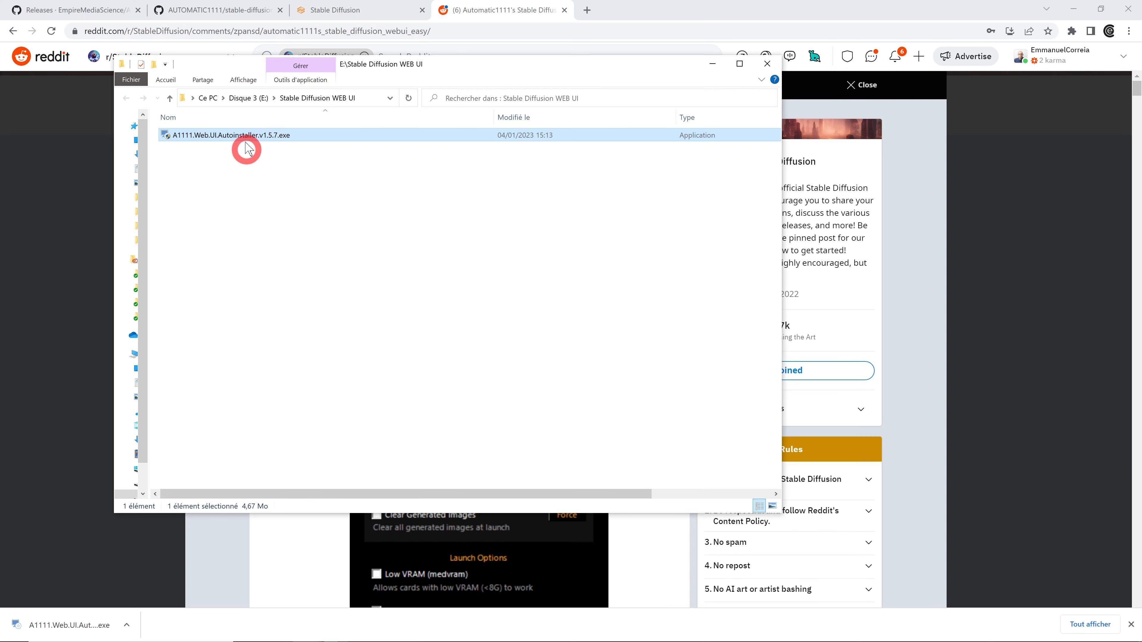
{"action": "double_click", "coordinate": [242, 137]}
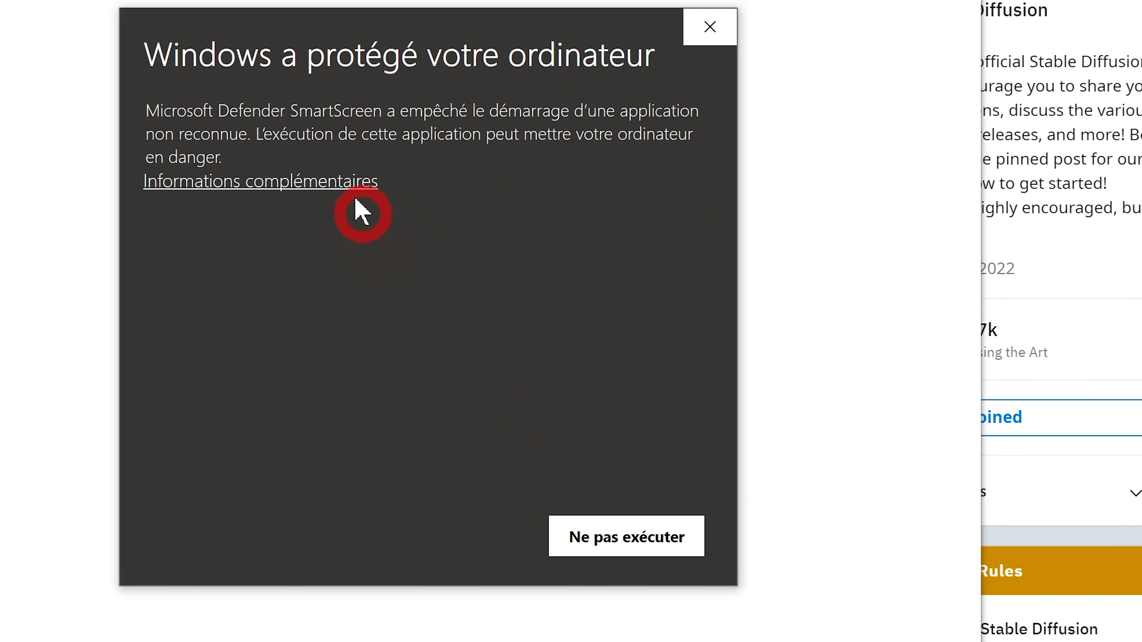
{"action": "left_click", "coordinate": [336, 198]}
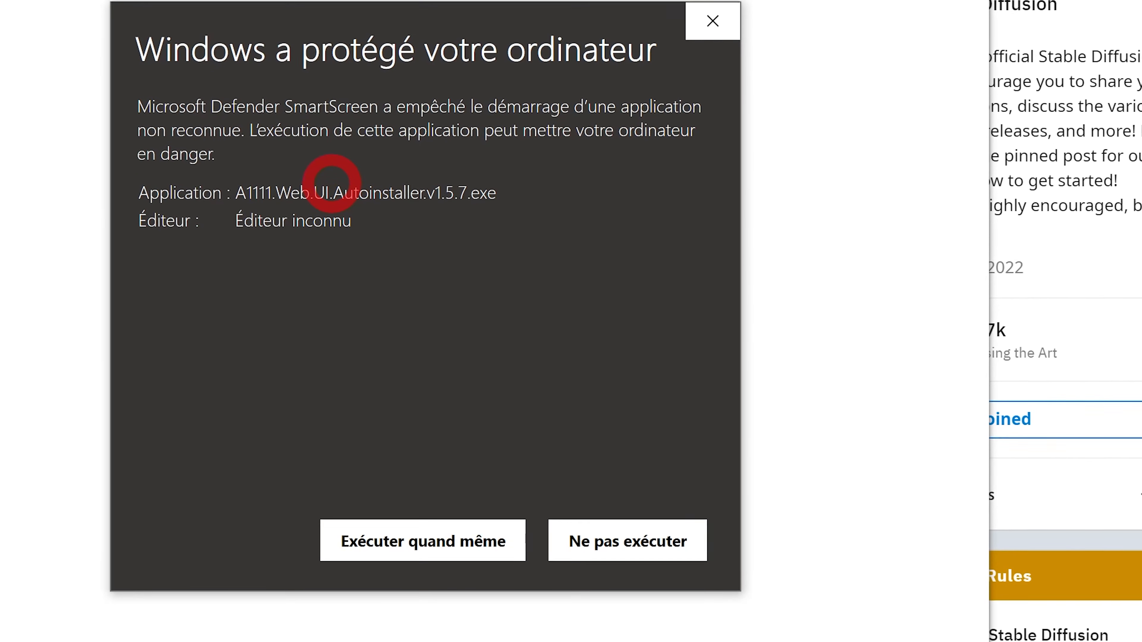
{"action": "left_click", "coordinate": [393, 538]}
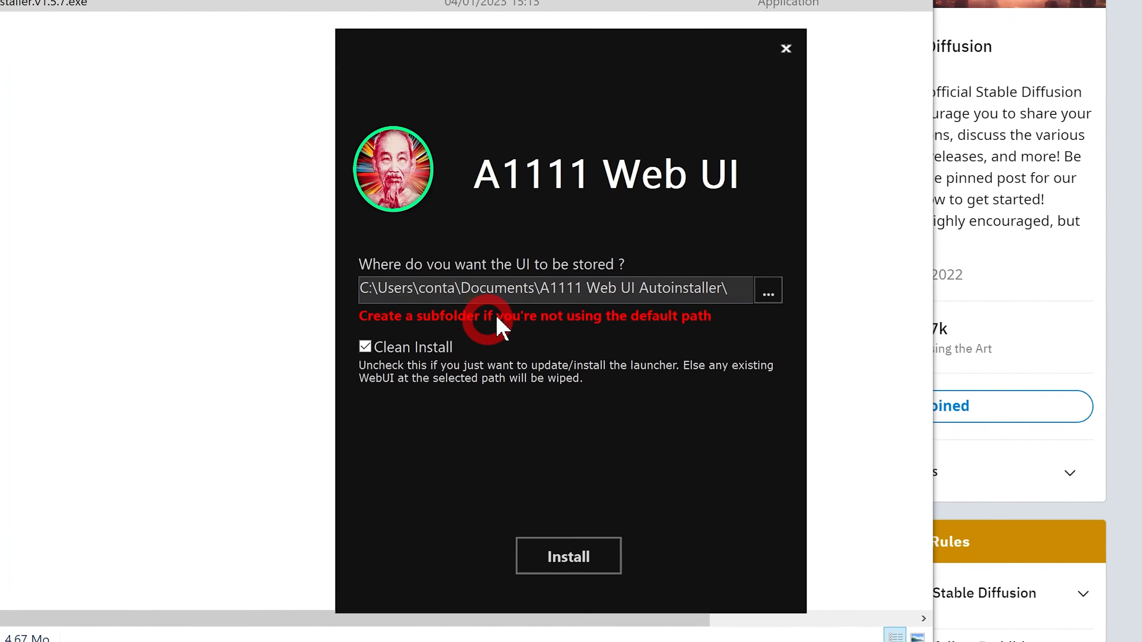
Step: Install A1111 Web UI into E:\SD_A1111WebUI and finish the installer
{"action": "left_click_drag", "start_coordinate": [529, 283], "coordinate": [331, 283]}
{"action": "left_click", "coordinate": [547, 594]}
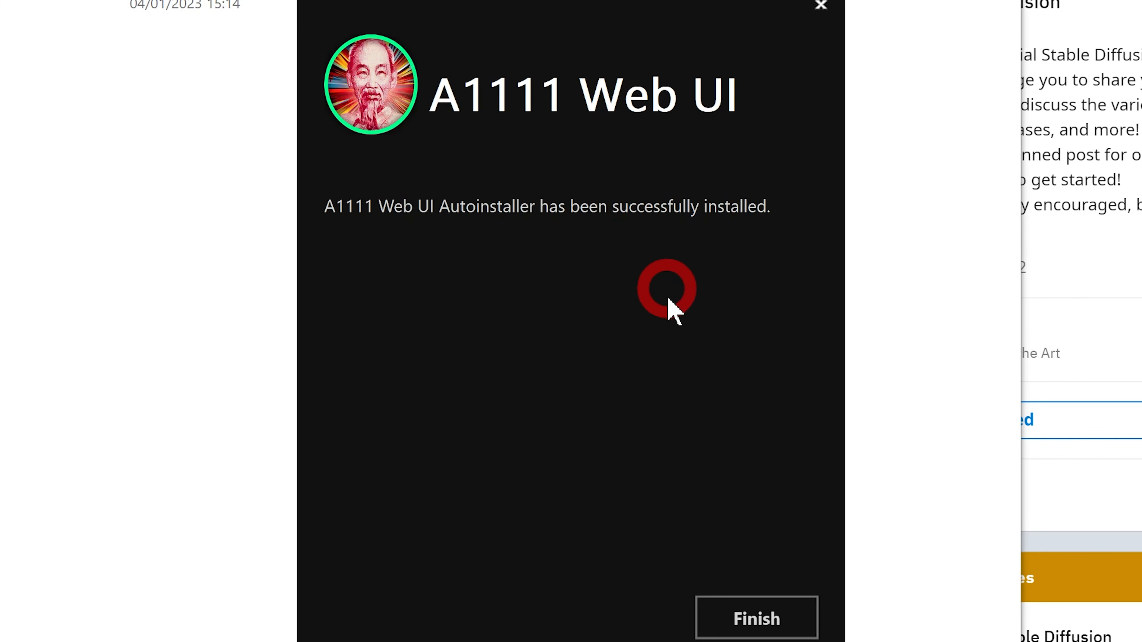
{"action": "left_click", "coordinate": [749, 625]}
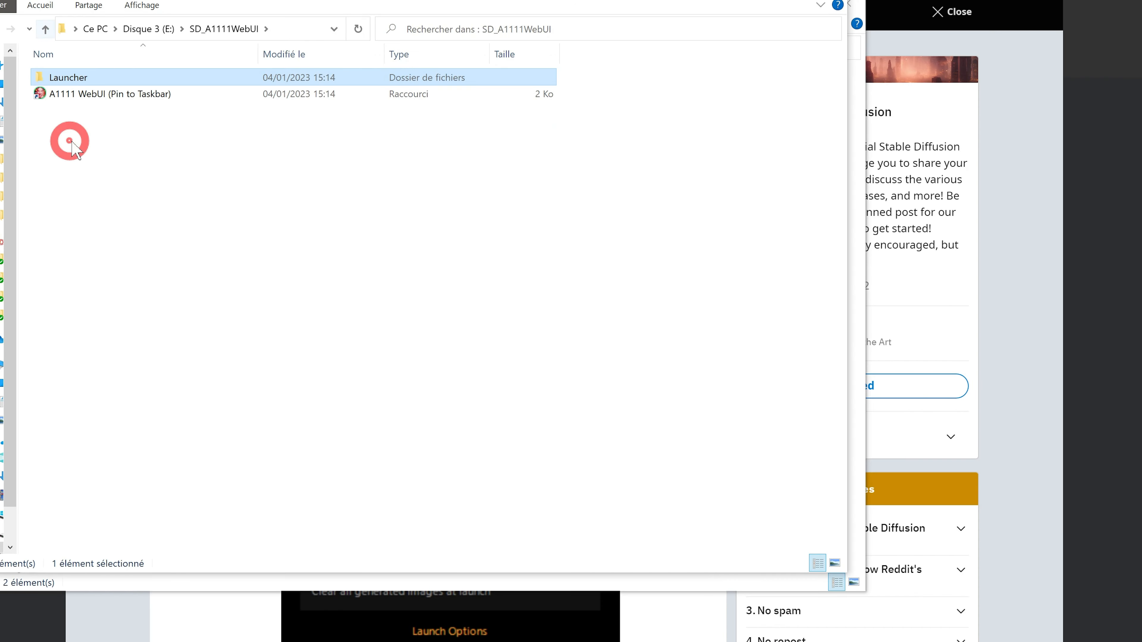
Step: Run the A1111 WebUI shortcut in the SD_A1111WebUI folder and decline downloading the Stable Diffusion 1.5 base model
{"action": "mouse_move", "coordinate": [100, 100]}
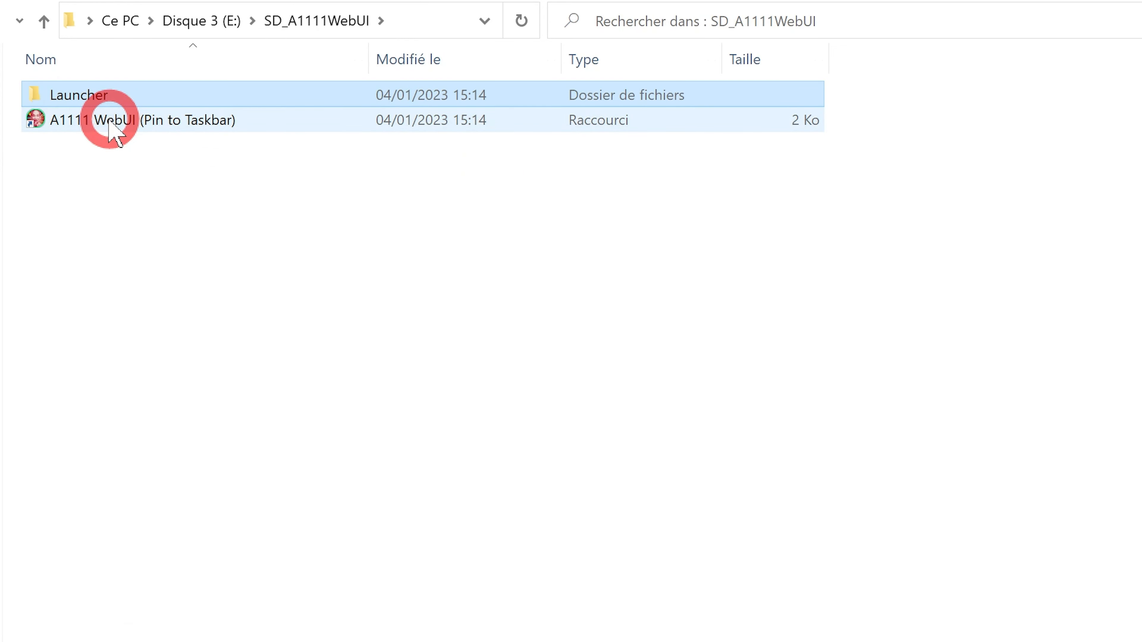
{"action": "double_click", "coordinate": [109, 121]}
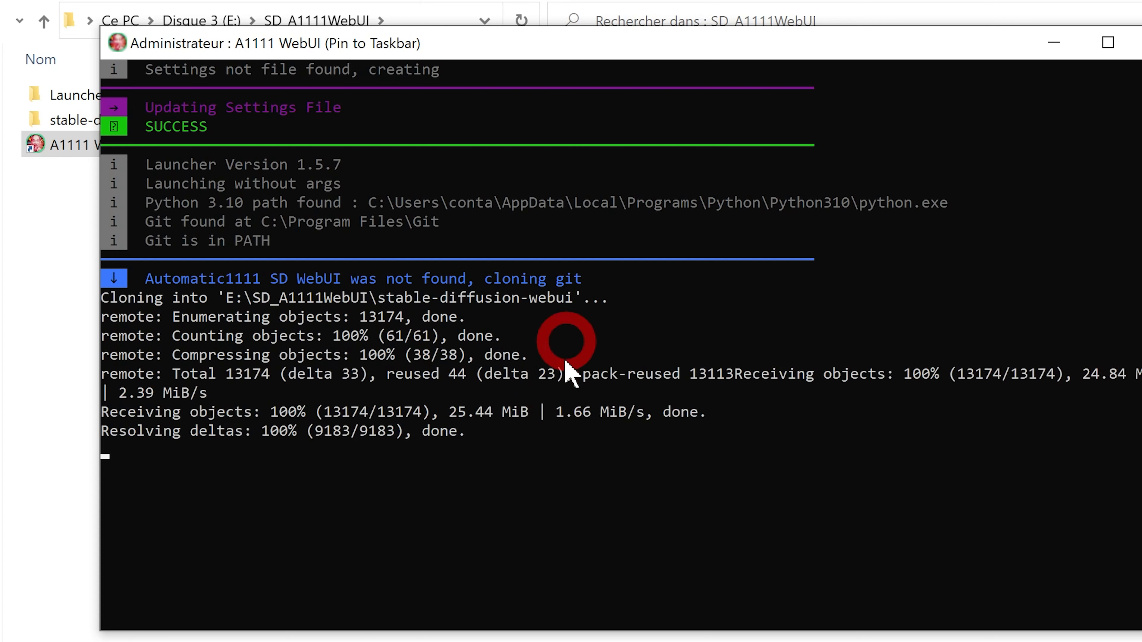
{"action": "left_click_drag", "start_coordinate": [767, 384], "coordinate": [679, 316]}
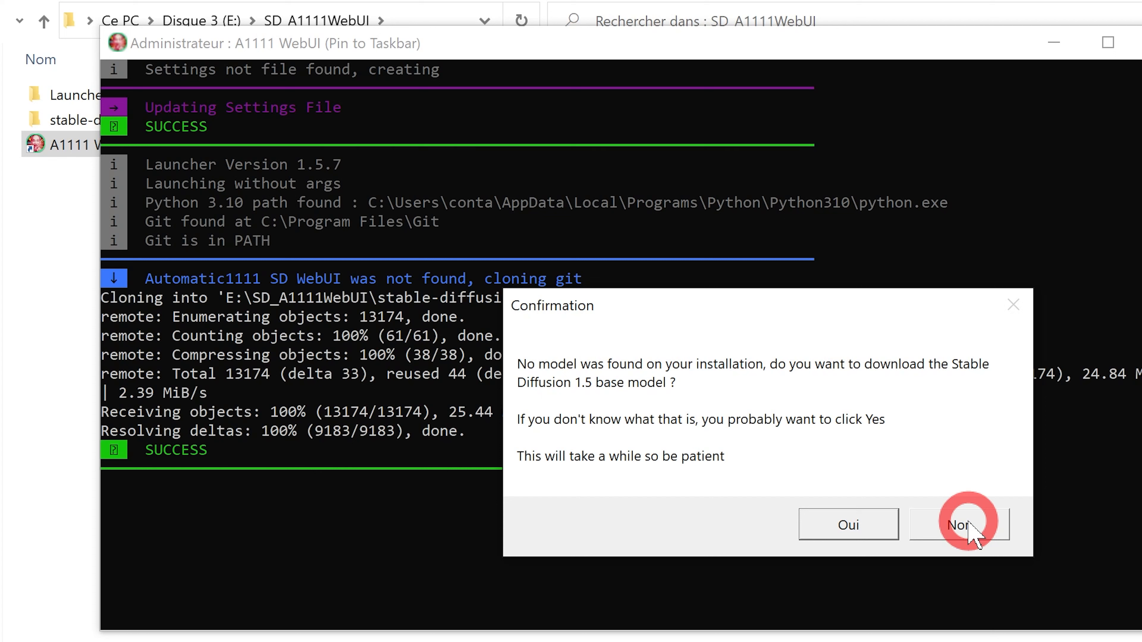
{"action": "left_click", "coordinate": [952, 532]}
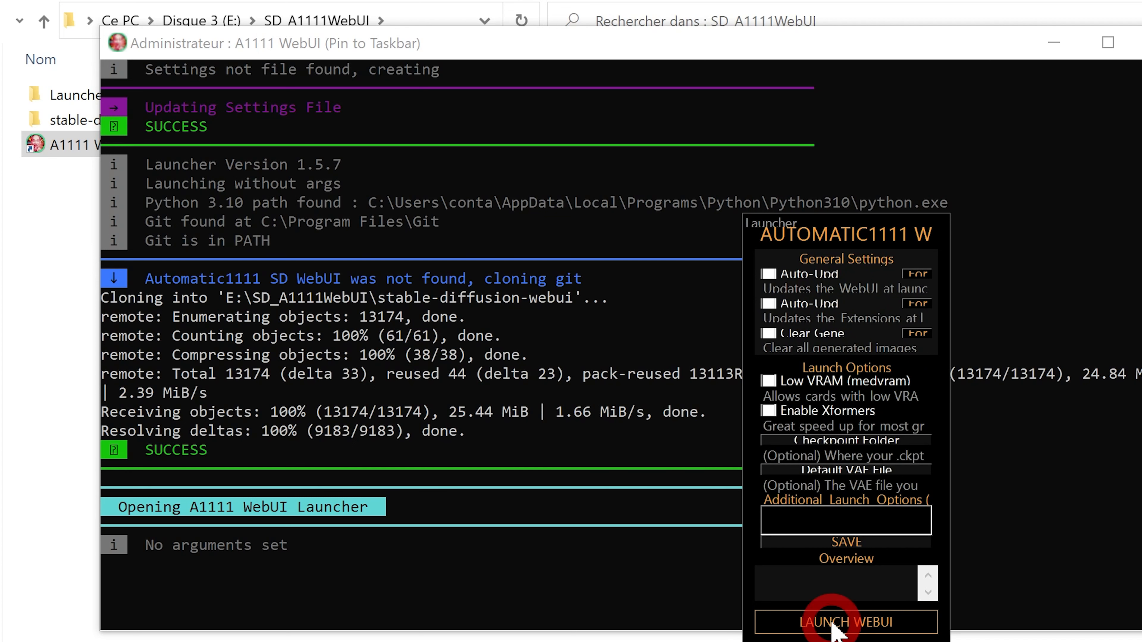
Step: Launch the WebUI from the launcher without extra options, then stop it by closing its console window
{"action": "left_click", "coordinate": [850, 625]}
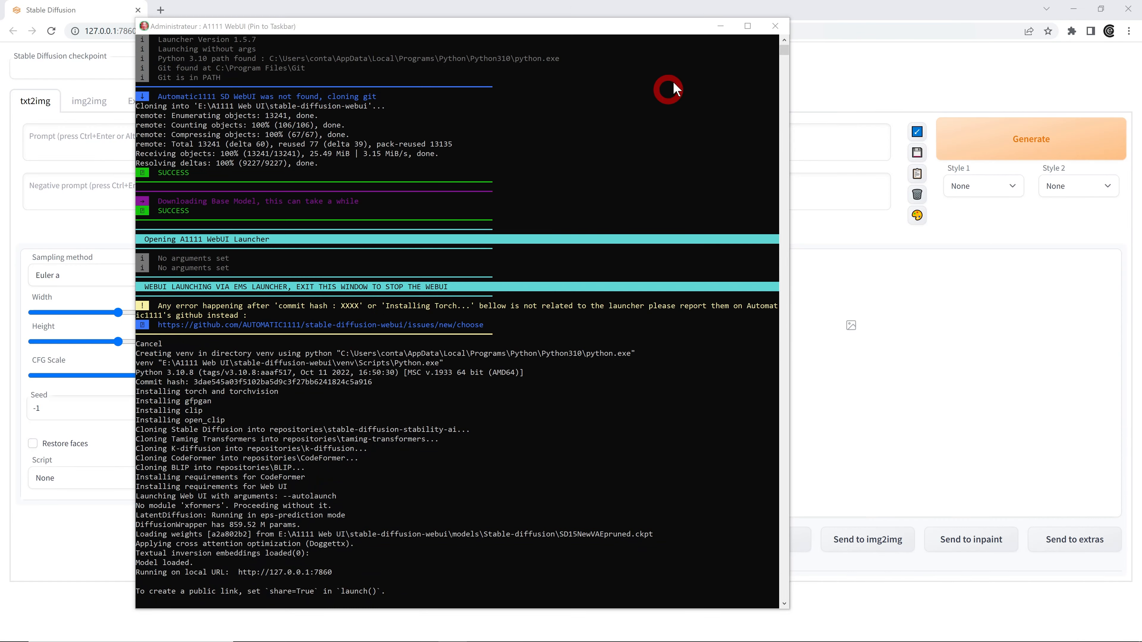
{"action": "left_click", "coordinate": [720, 25]}
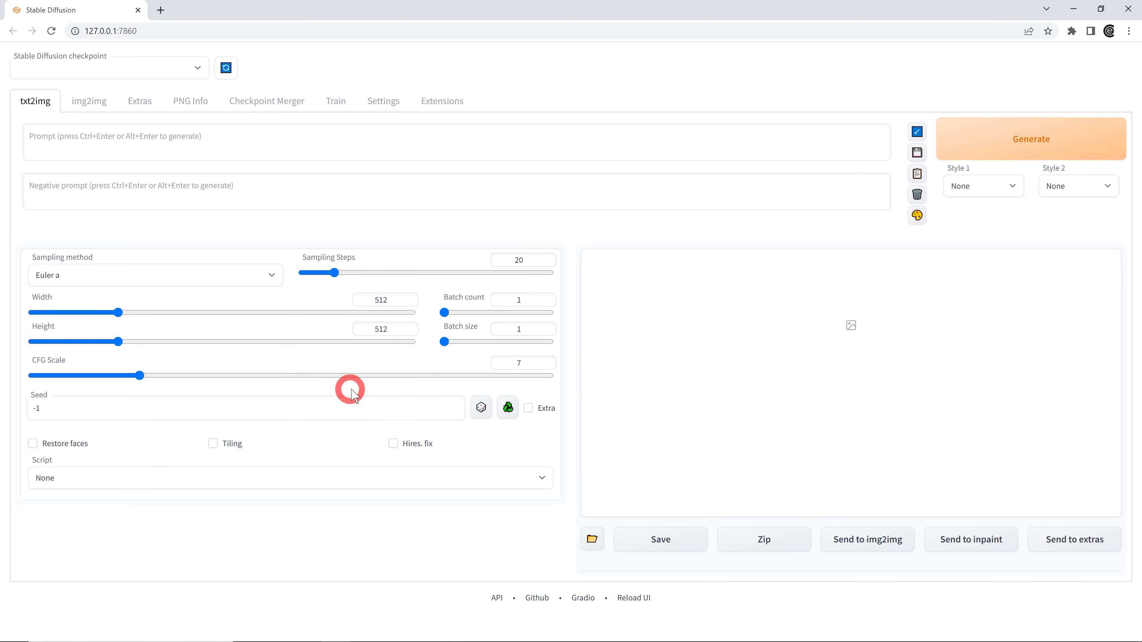
{"action": "key", "text": "alt+Tab"}
{"action": "left_click_drag", "start_coordinate": [469, 25], "coordinate": [478, 25]}
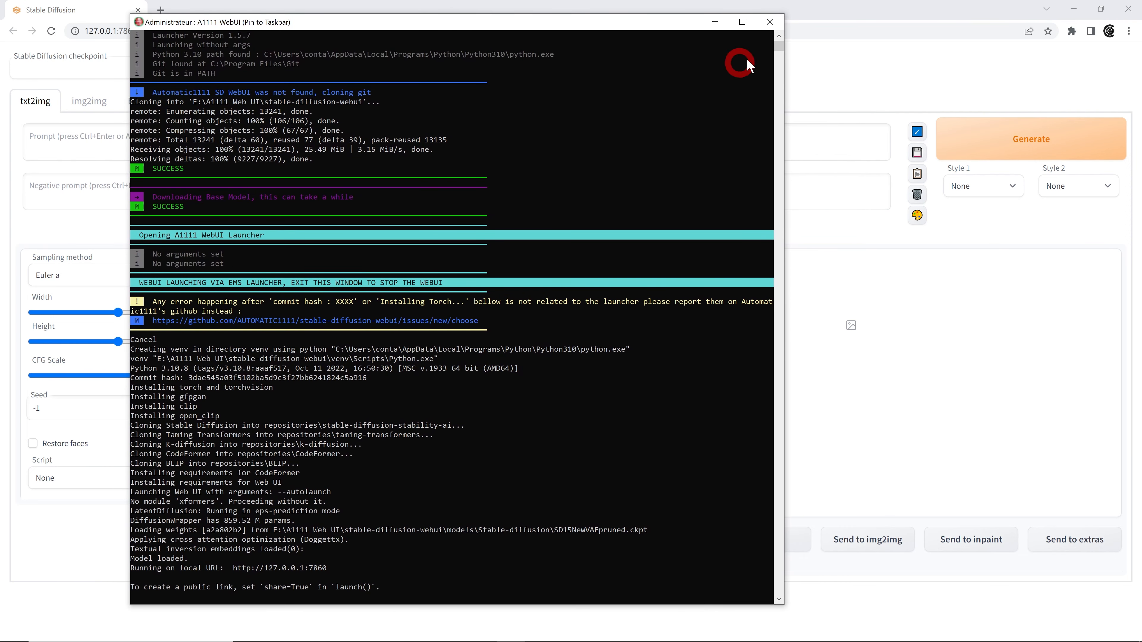
{"action": "left_click", "coordinate": [770, 22]}
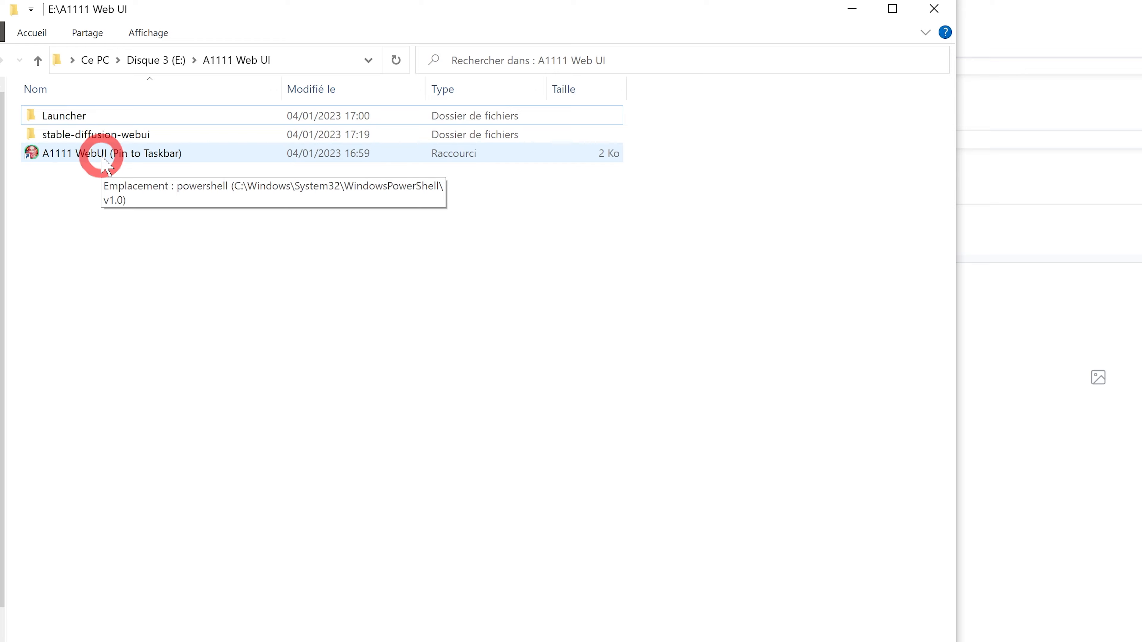
Step: Reopen the launcher from the A1111 Web UI folder and enable Auto-Update WebUI, Auto-Update Extensions and Xformers
{"action": "double_click", "coordinate": [104, 164]}
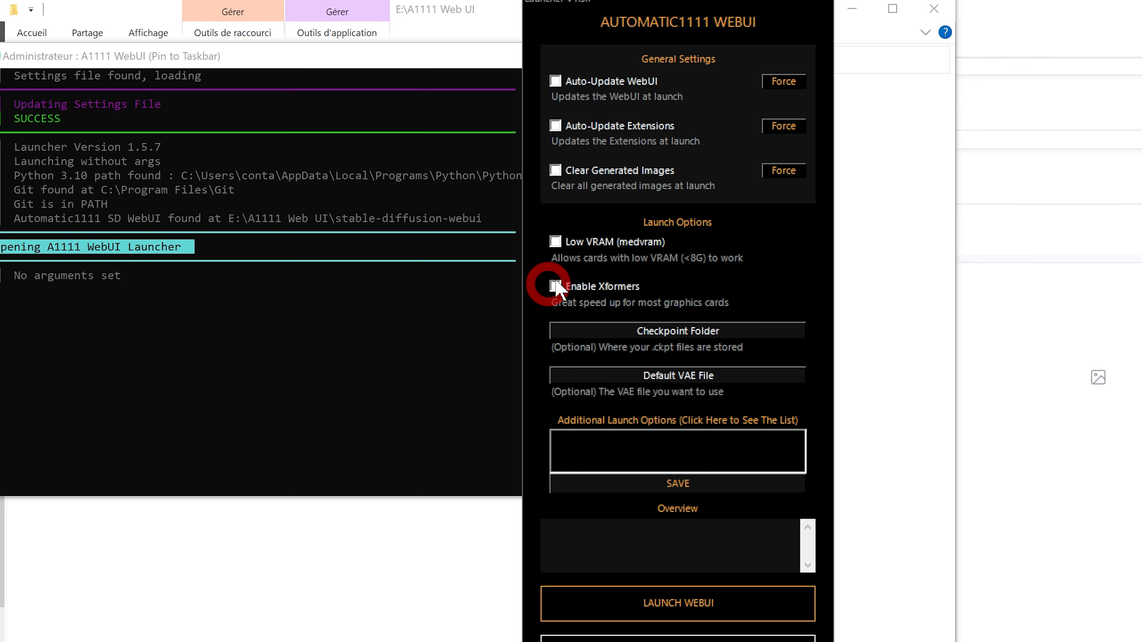
{"action": "left_click", "coordinate": [555, 81]}
{"action": "left_click", "coordinate": [555, 134]}
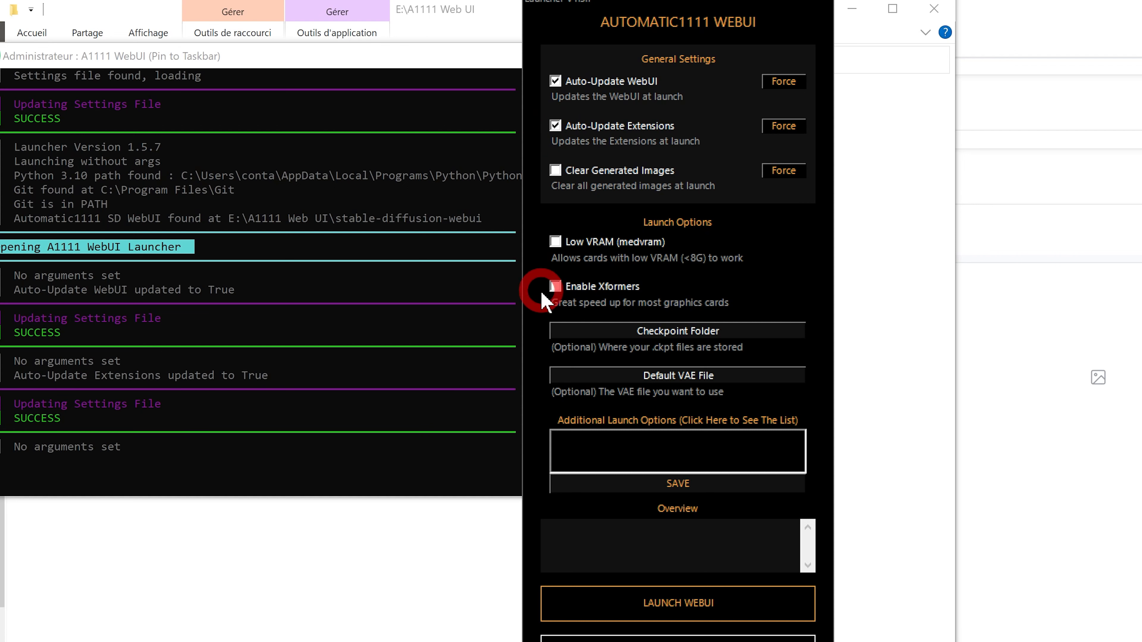
{"action": "left_click", "coordinate": [555, 286]}
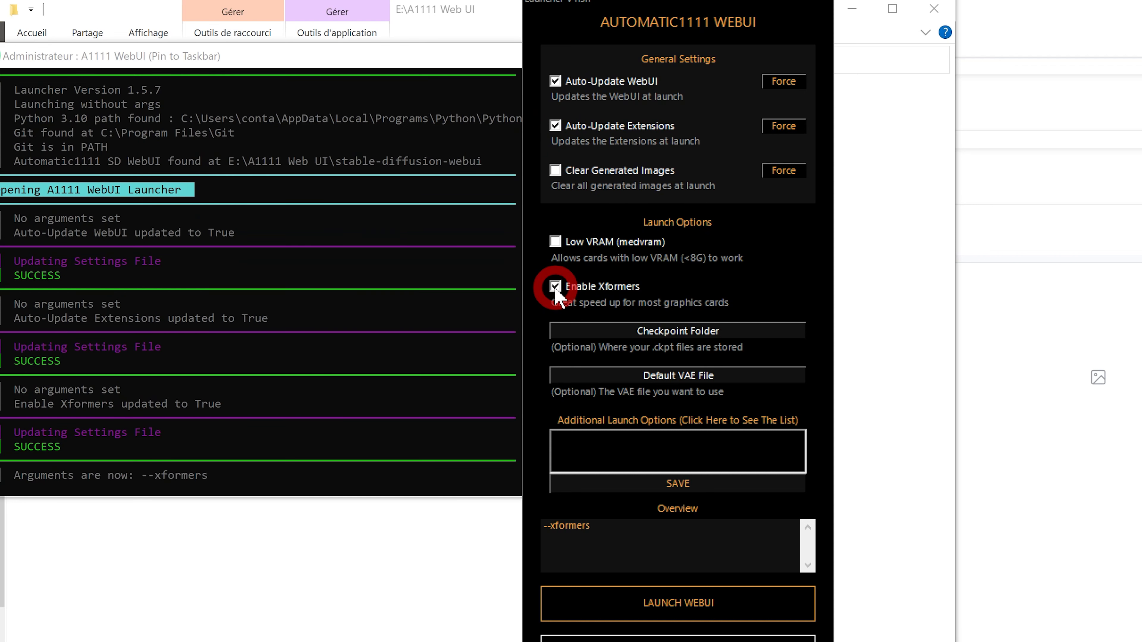